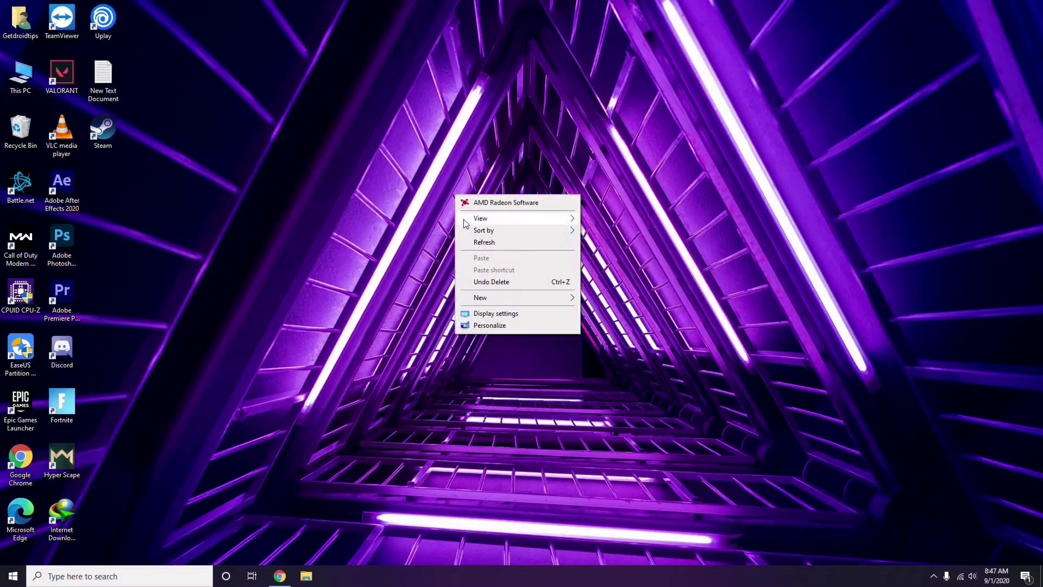
Step: Refresh the desktop, then open the This PC icon's context menu
left_click(482, 244)
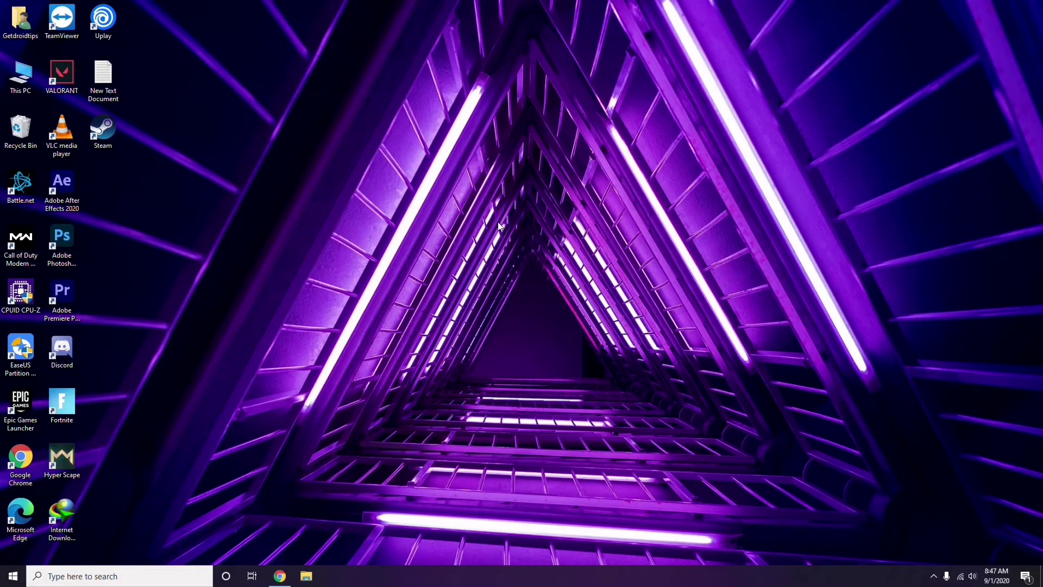
right_click(396, 152)
left_click(421, 199)
right_click(23, 91)
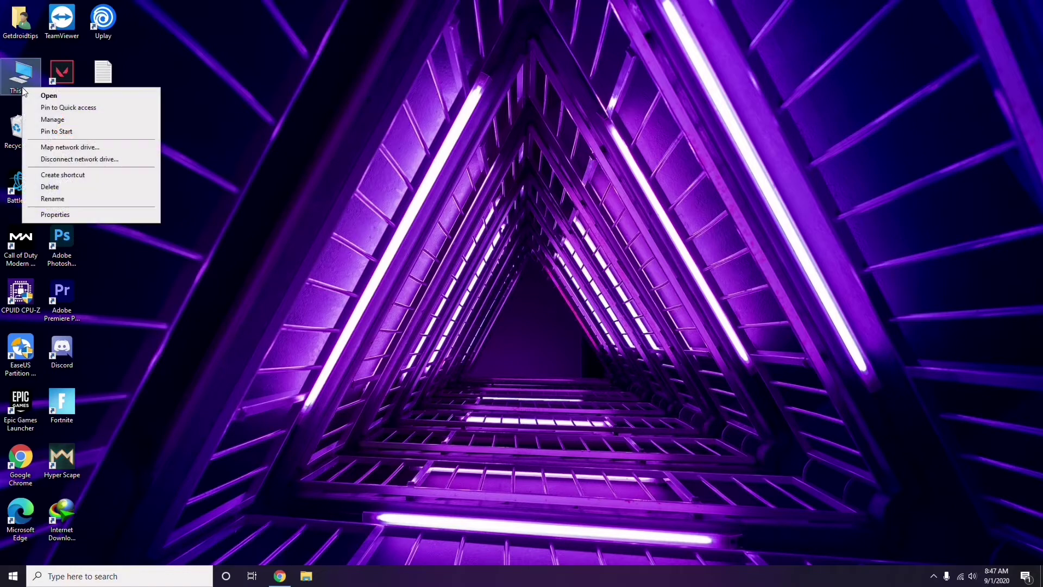
left_click(53, 119)
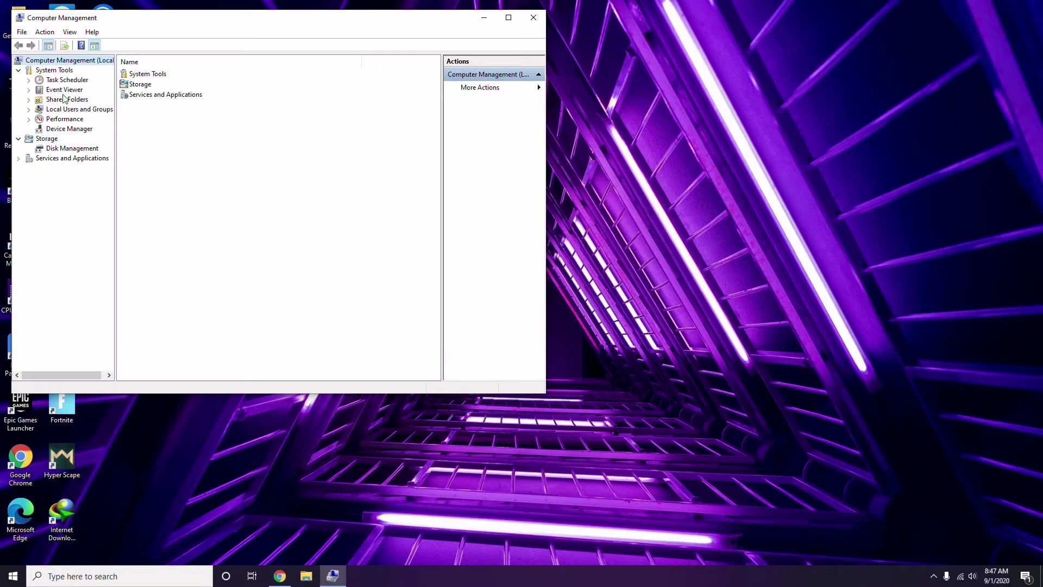
left_click(64, 129)
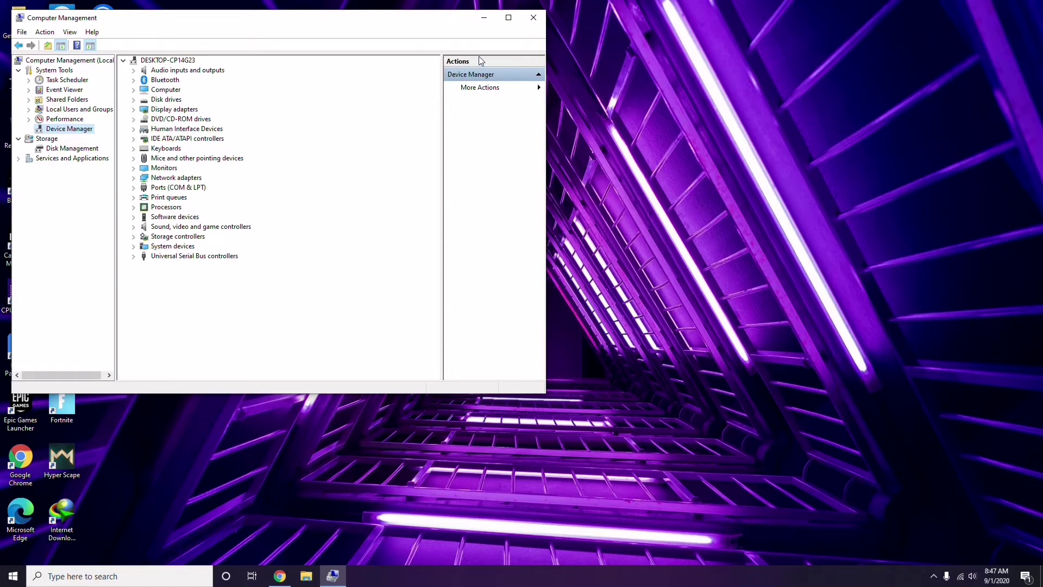
left_click(534, 19)
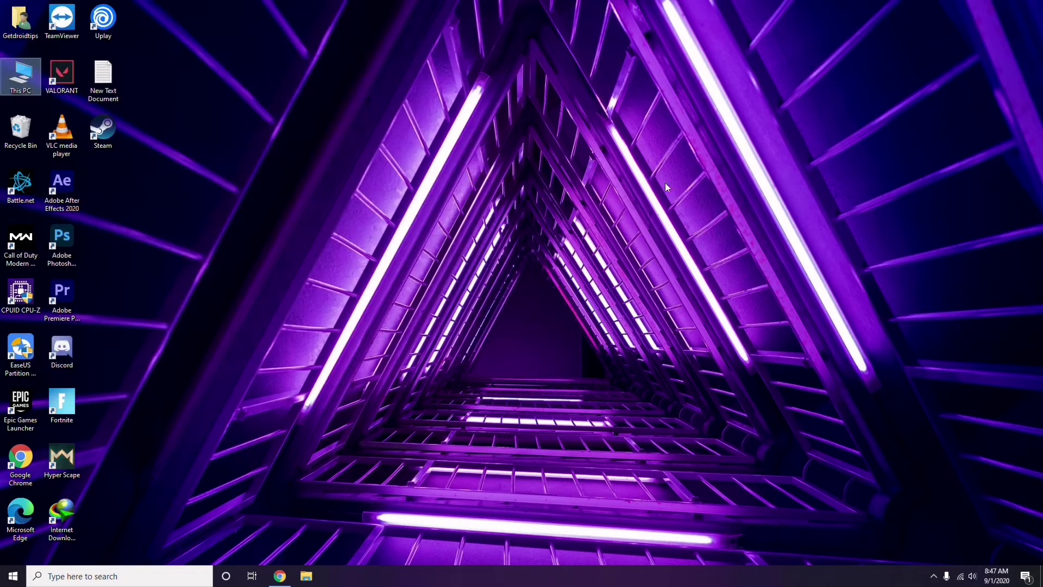
left_click(935, 584)
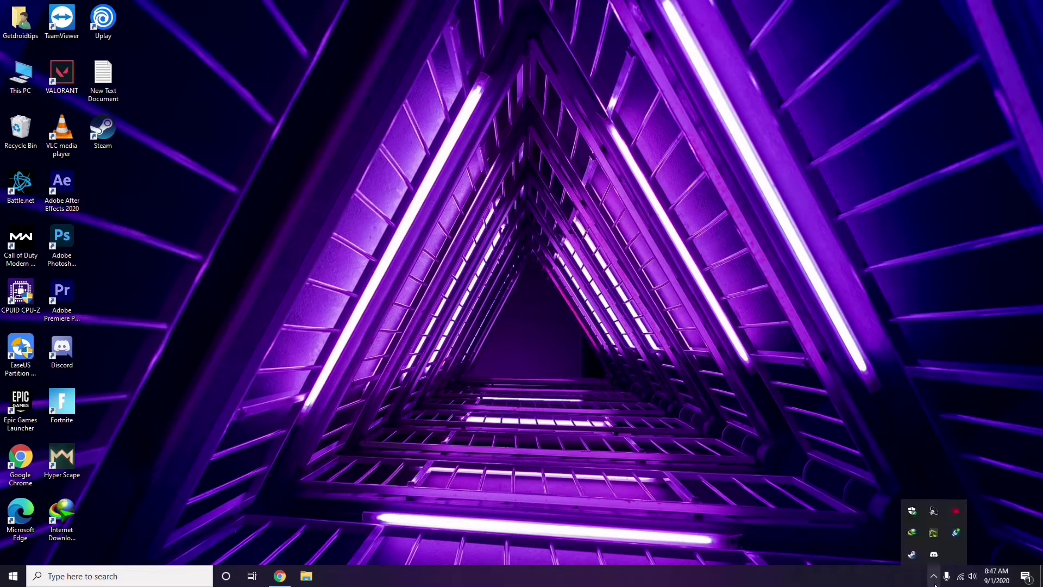
left_click(955, 511)
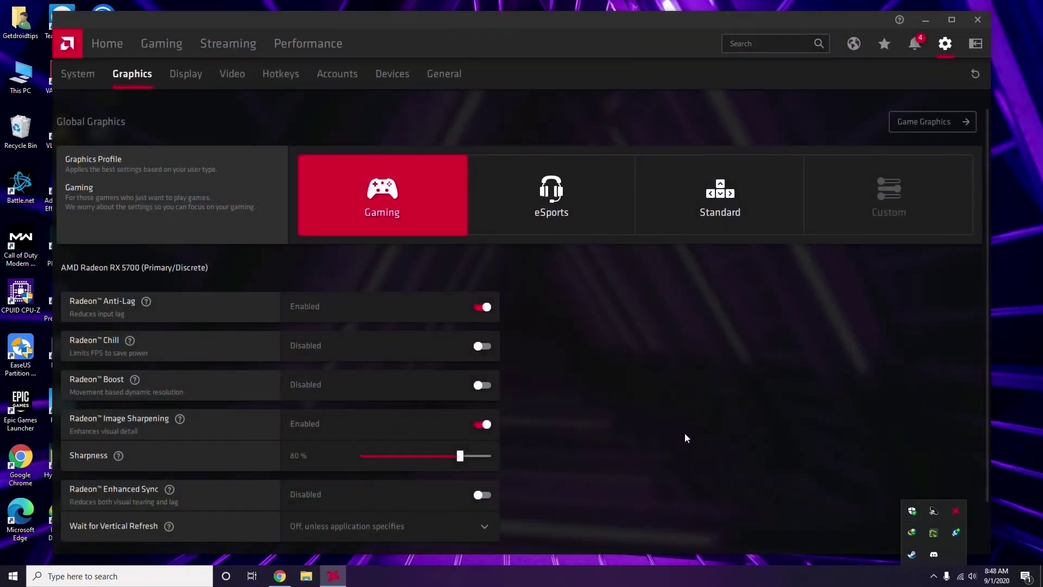
left_click(90, 78)
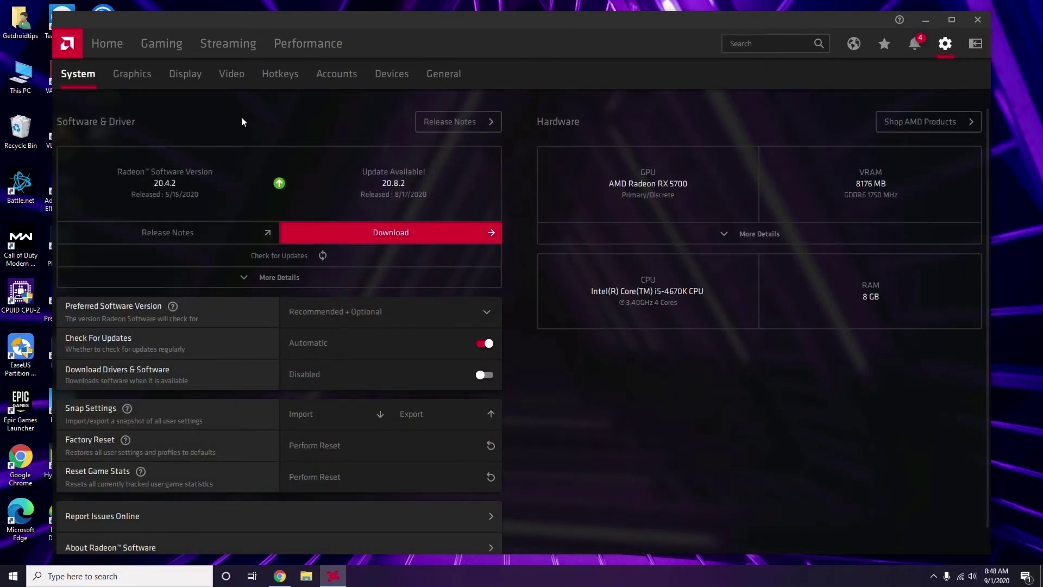
left_click(129, 76)
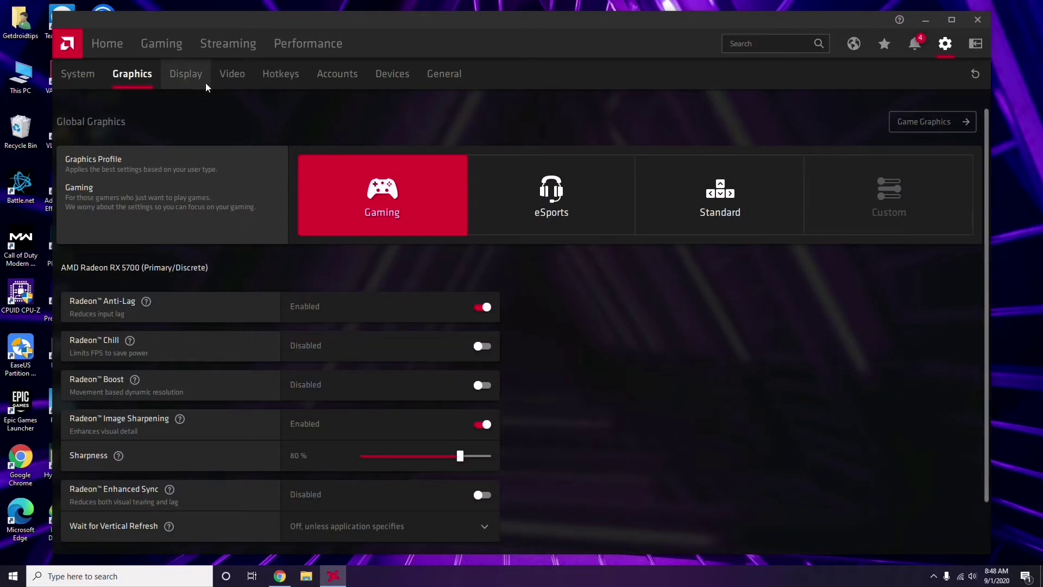
left_click(198, 83)
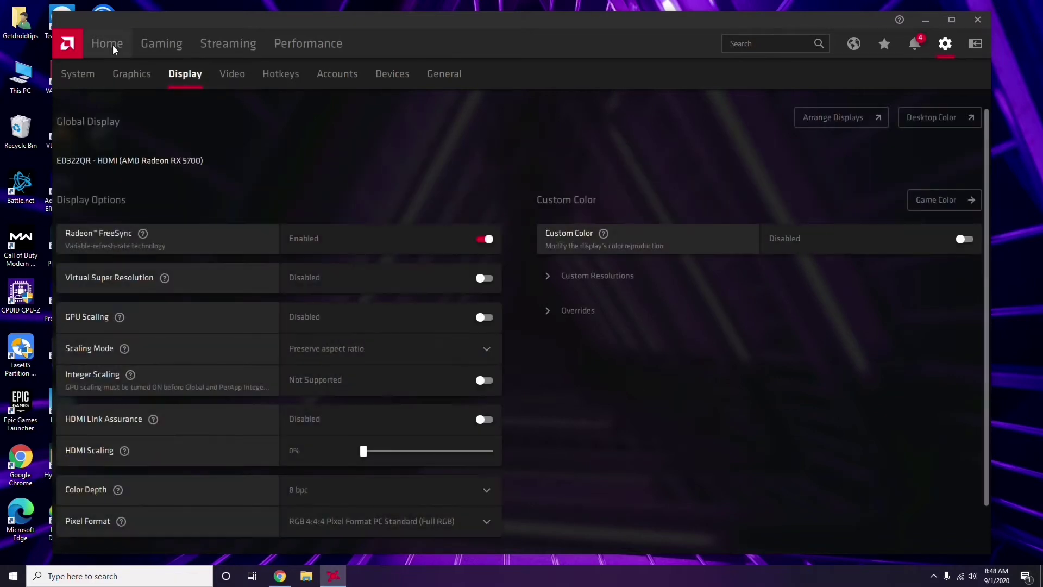
left_click(113, 46)
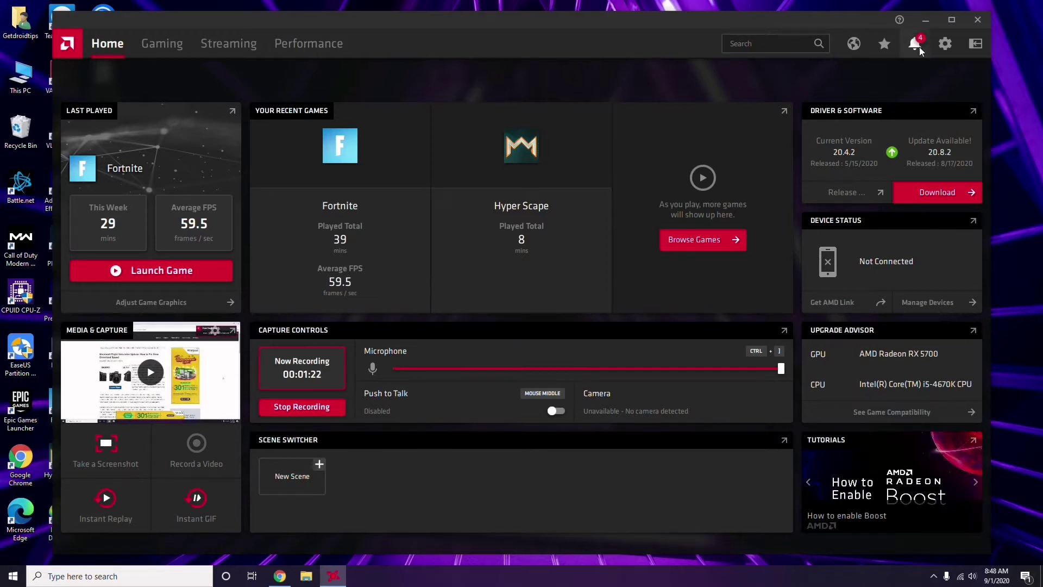
left_click(977, 20)
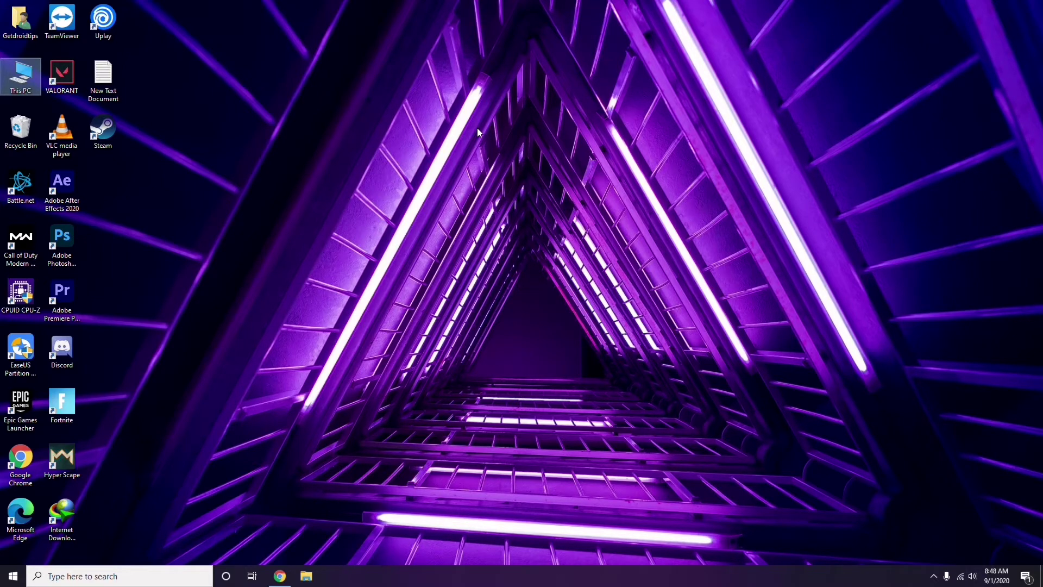
Step: Refresh the desktop, launch Steam and open its Settings
right_click(219, 140)
left_click(236, 190)
double_click(103, 133)
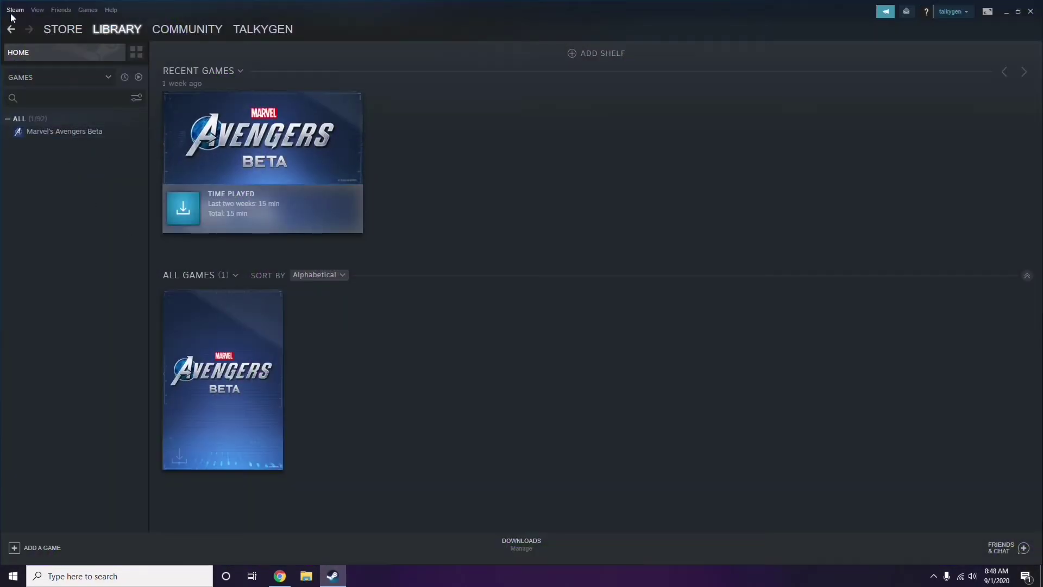
left_click(14, 10)
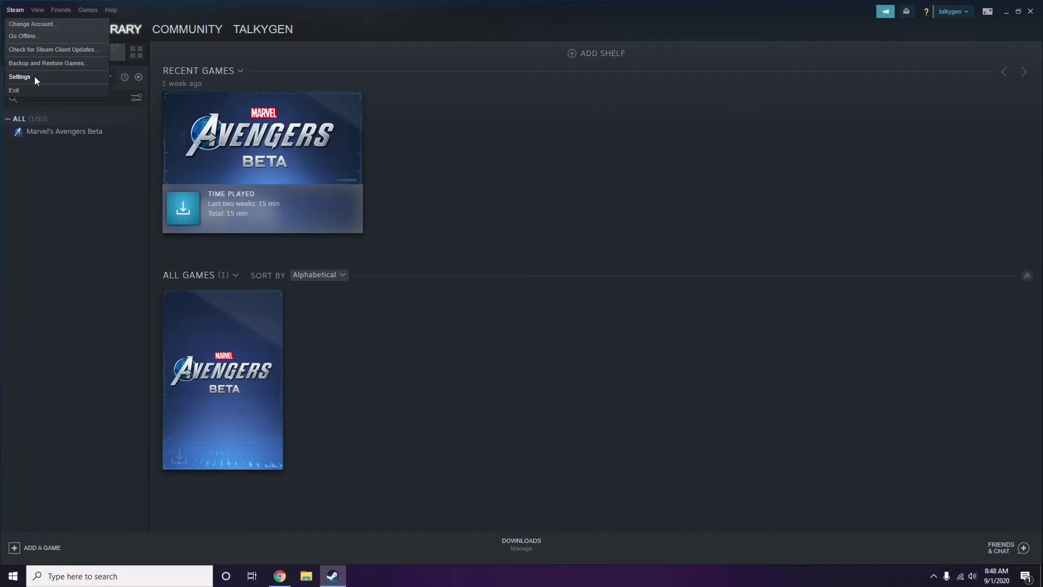
left_click(19, 77)
Step: Disable the Steam Overlay while in-game, save with OK, and close Steam
left_click_drag(633, 207, 578, 119)
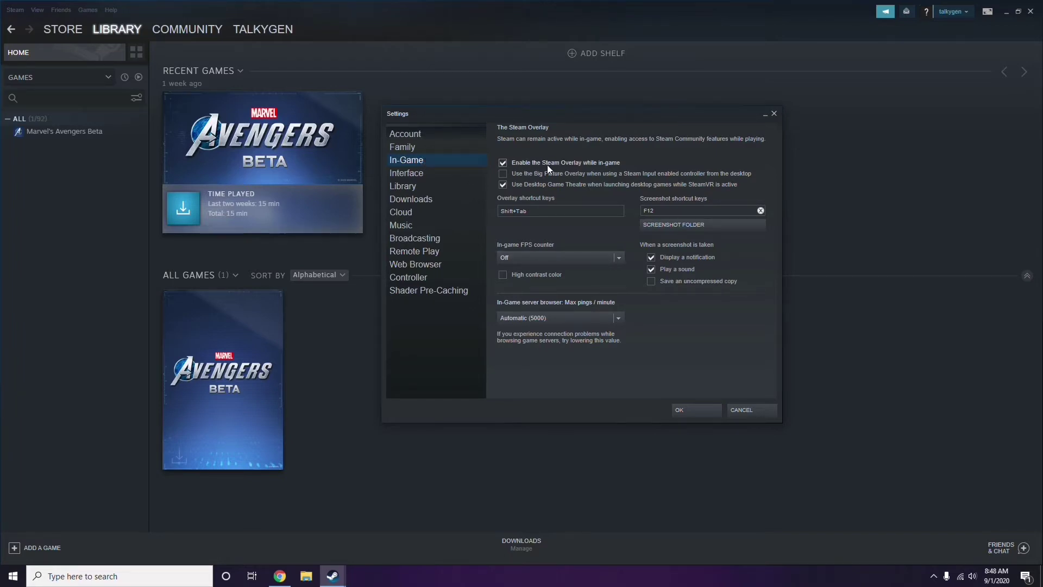
left_click(565, 165)
left_click(683, 410)
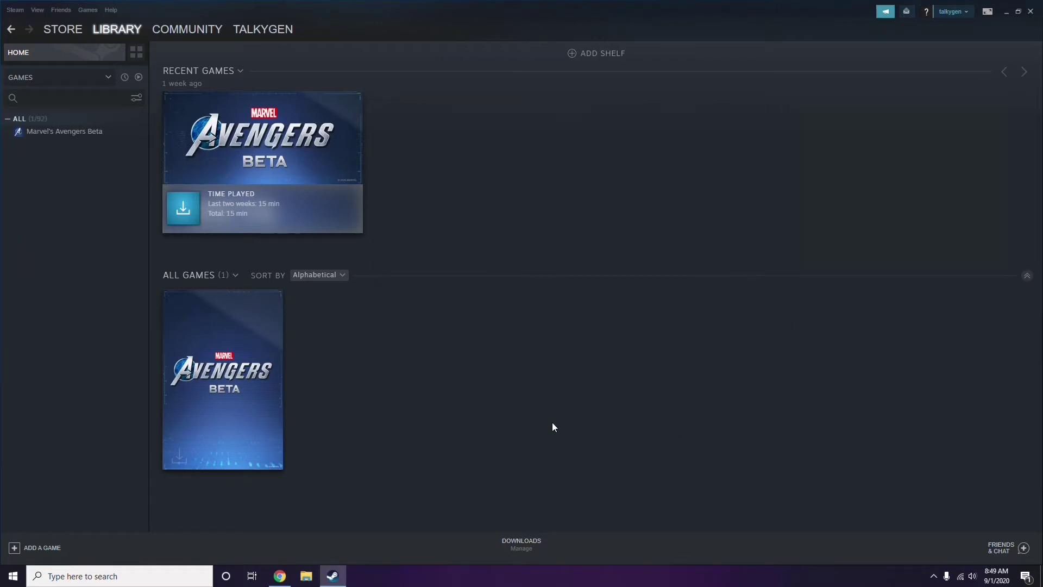
left_click(1031, 11)
right_click(425, 175)
Step: Refresh the desktop, launch Discord from its shortcut, and open User Settings
left_click(451, 222)
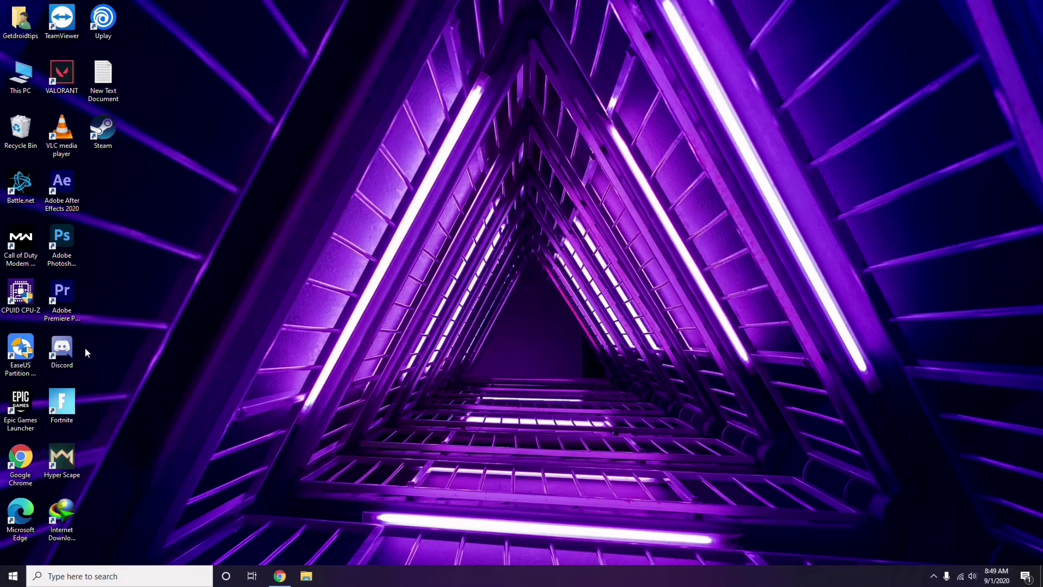
double_click(70, 346)
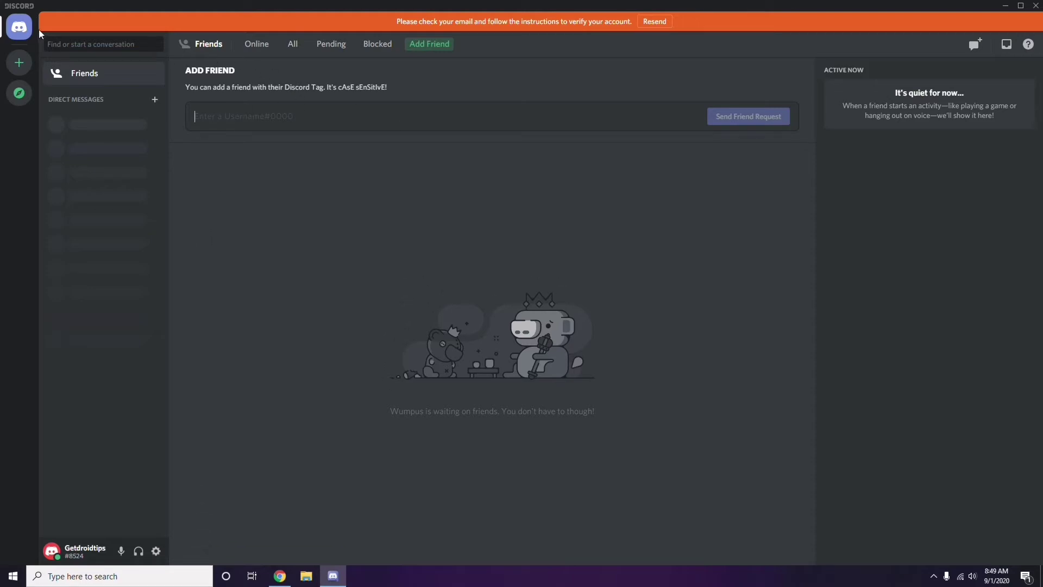
left_click(157, 552)
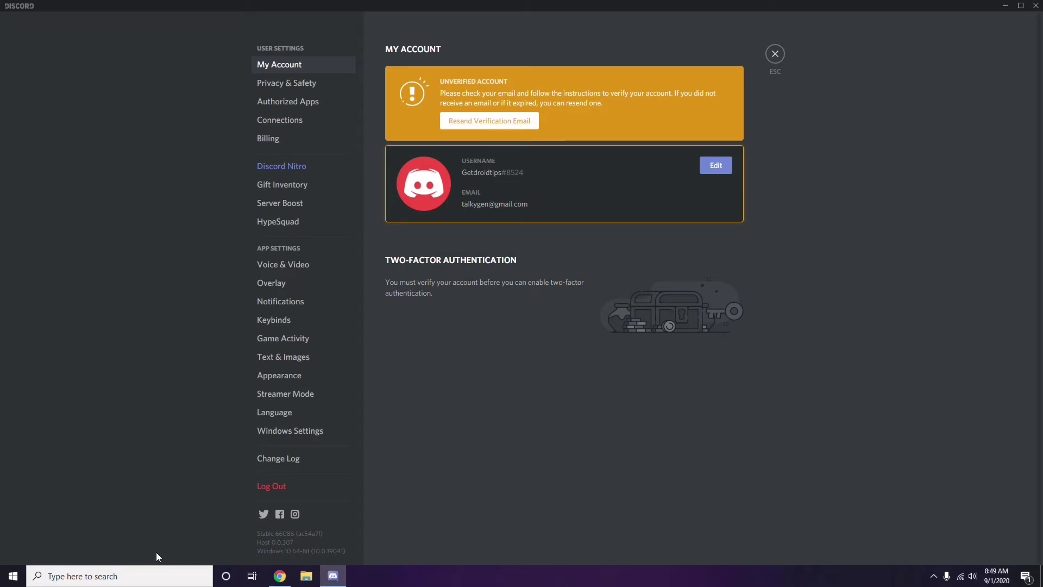
Step: In Voice & Video, switch off the OpenH264 Video Codec, then go to Overlay settings
left_click(278, 265)
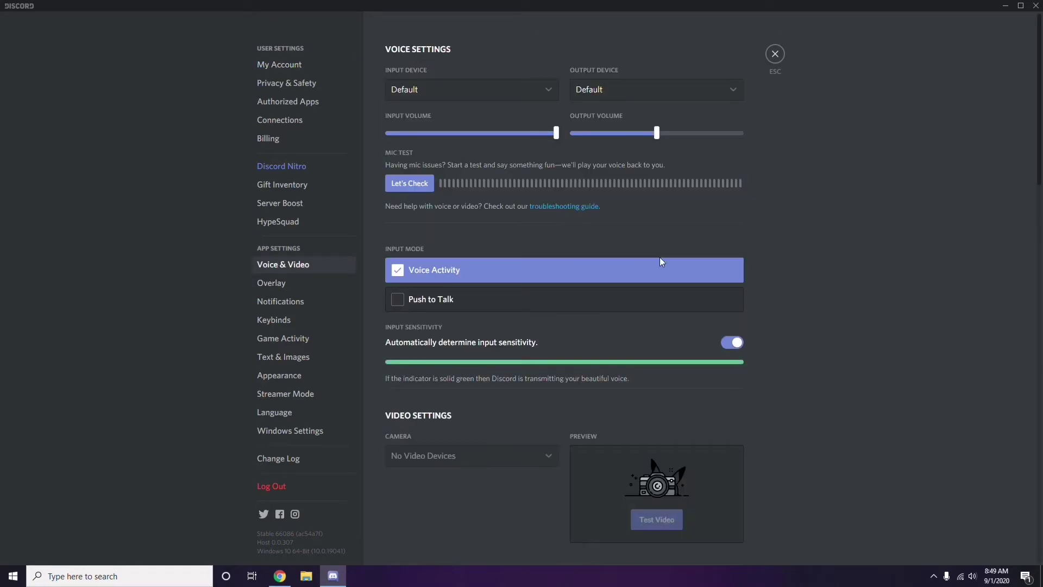
scroll(796, 266, "down", 8)
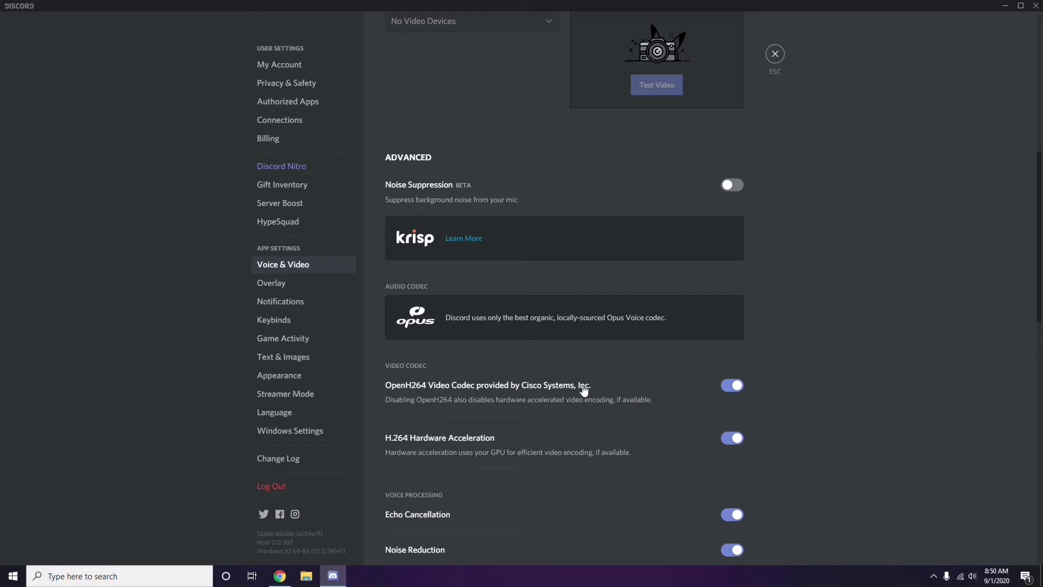
left_click(732, 385)
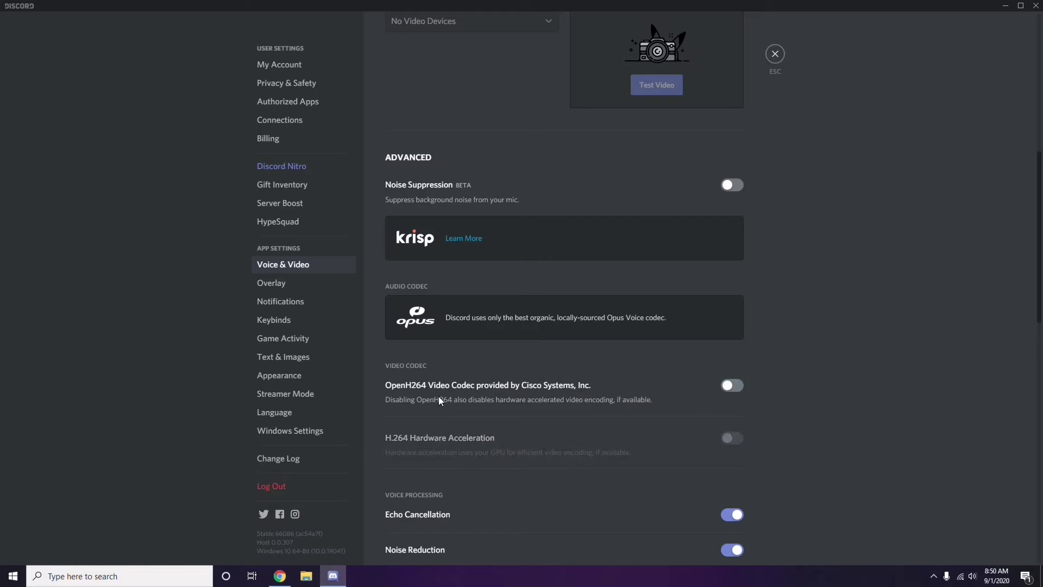
scroll(538, 387, "down", 2)
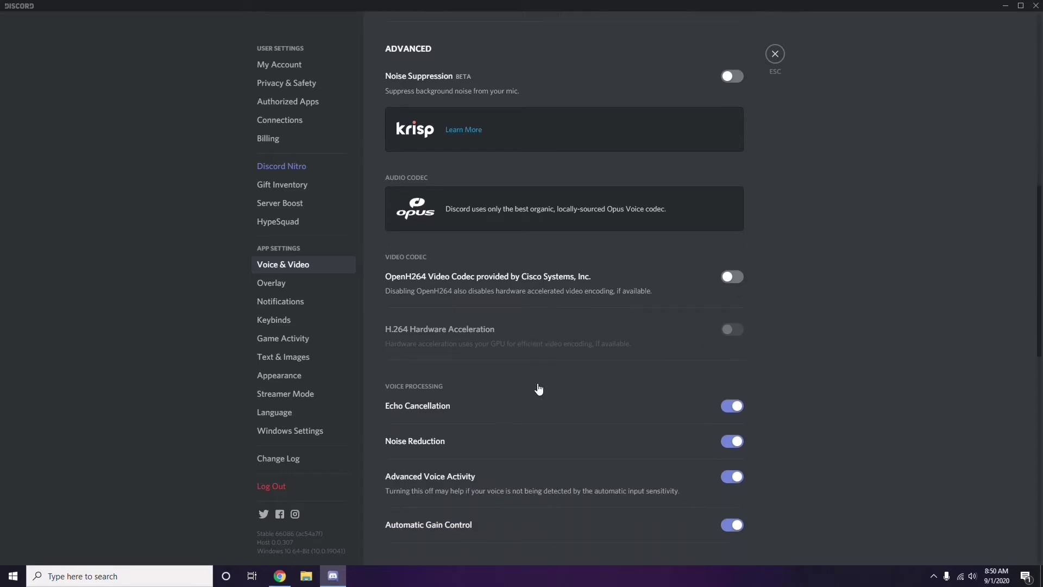
scroll(538, 389, "down", 4)
scroll(539, 389, "up", 1)
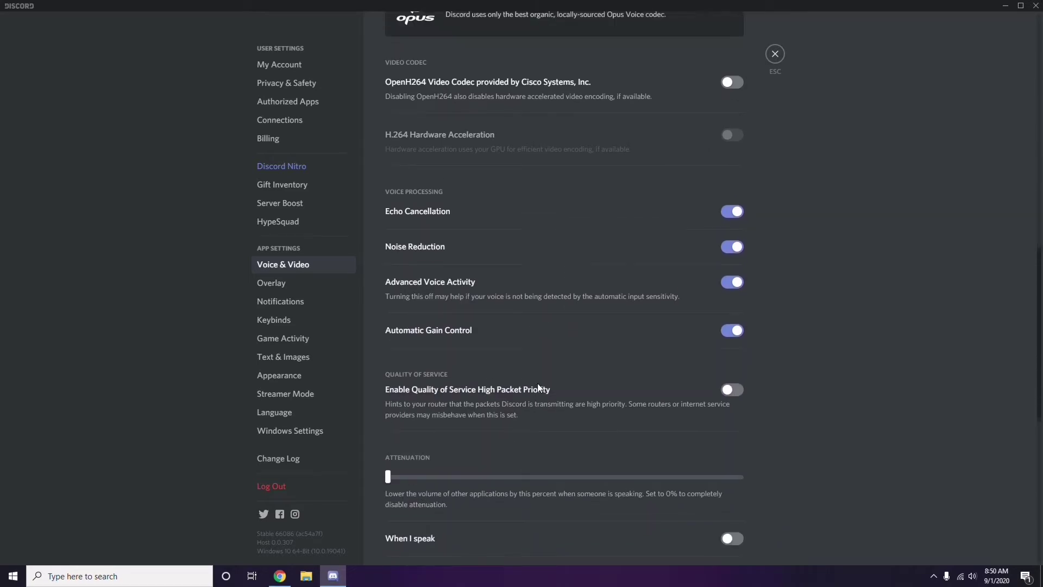
left_click(274, 285)
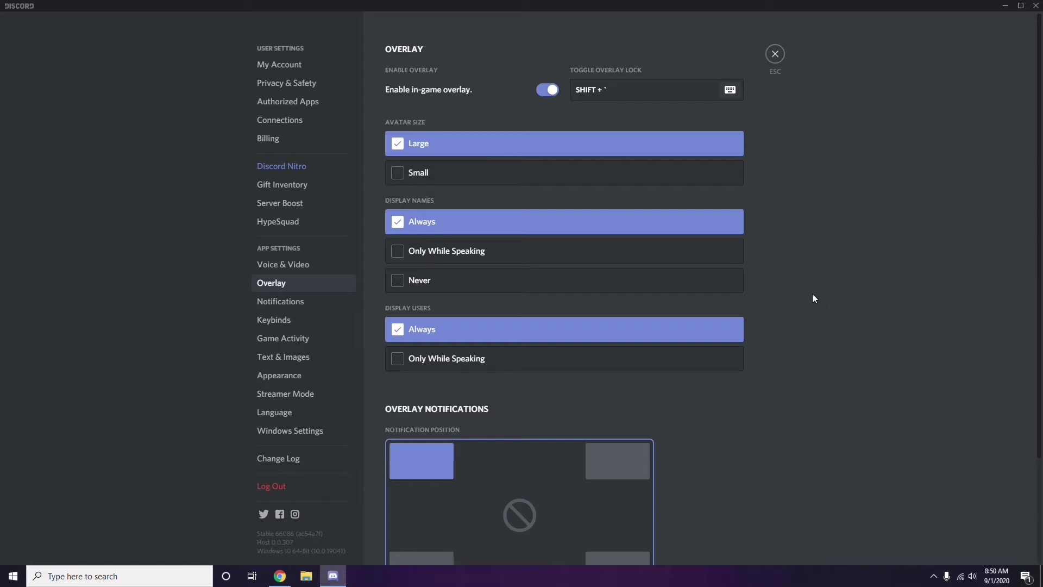
Step: Switch off the Enable in-game overlay toggle on Discord's Overlay page
scroll(808, 289, "down", 1)
scroll(809, 289, "up", 1)
left_click(544, 91)
Step: Turn off Hardware Acceleration under Appearance > Advanced and accept the relaunch with Okay
left_click(288, 379)
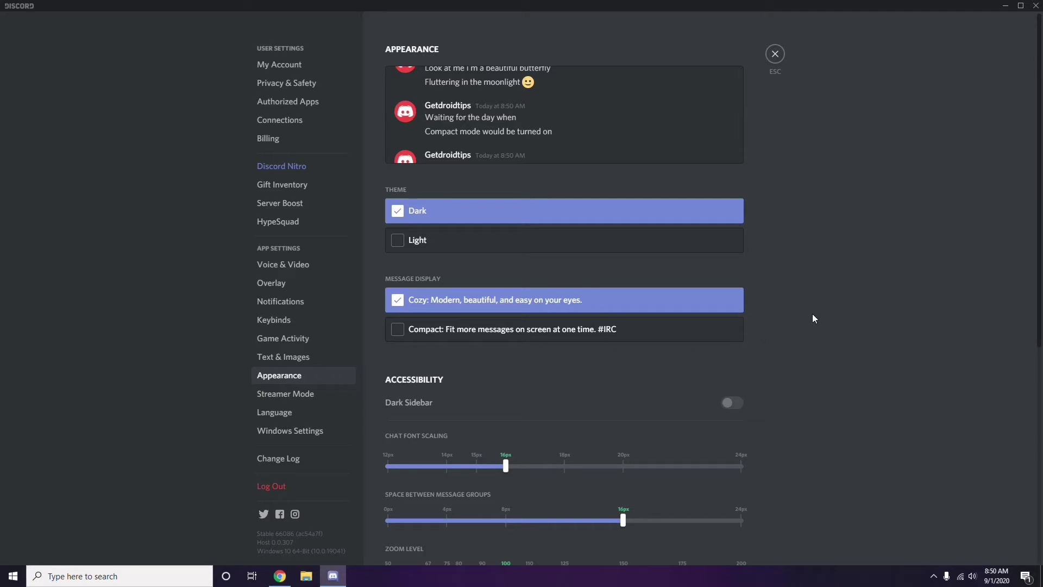
scroll(813, 314, "down", 6)
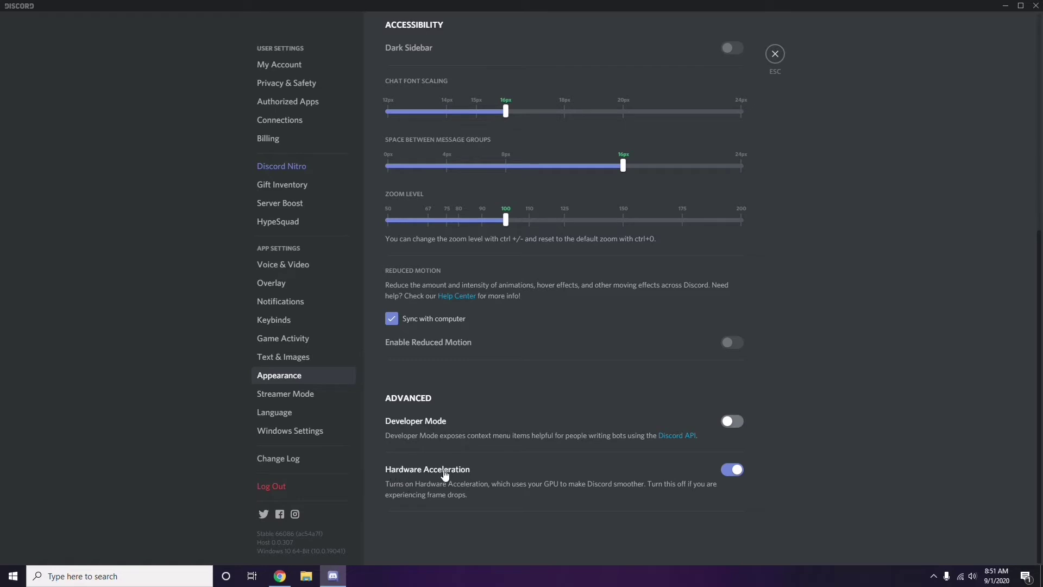
left_click(731, 470)
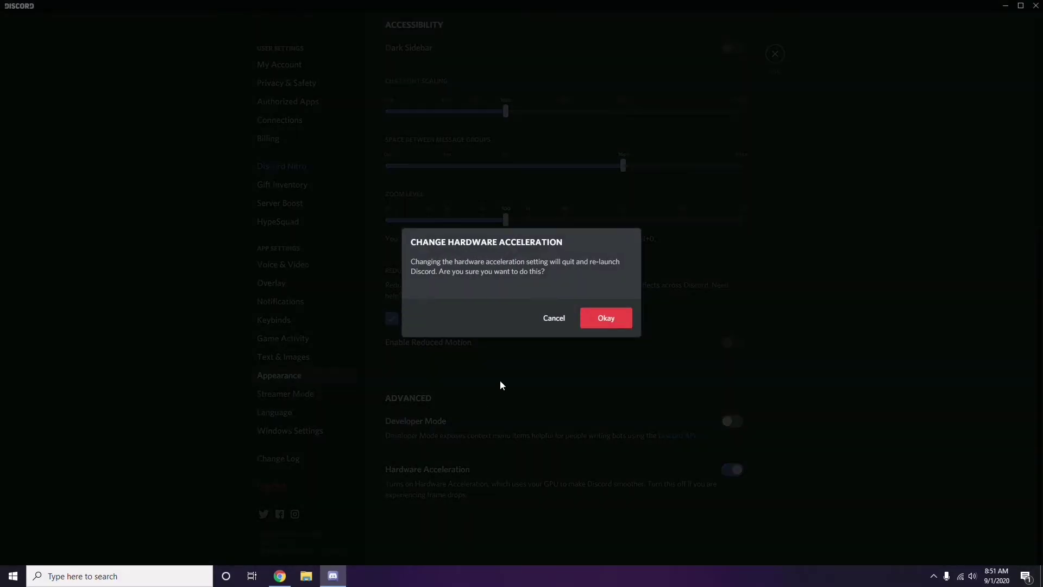
left_click(586, 322)
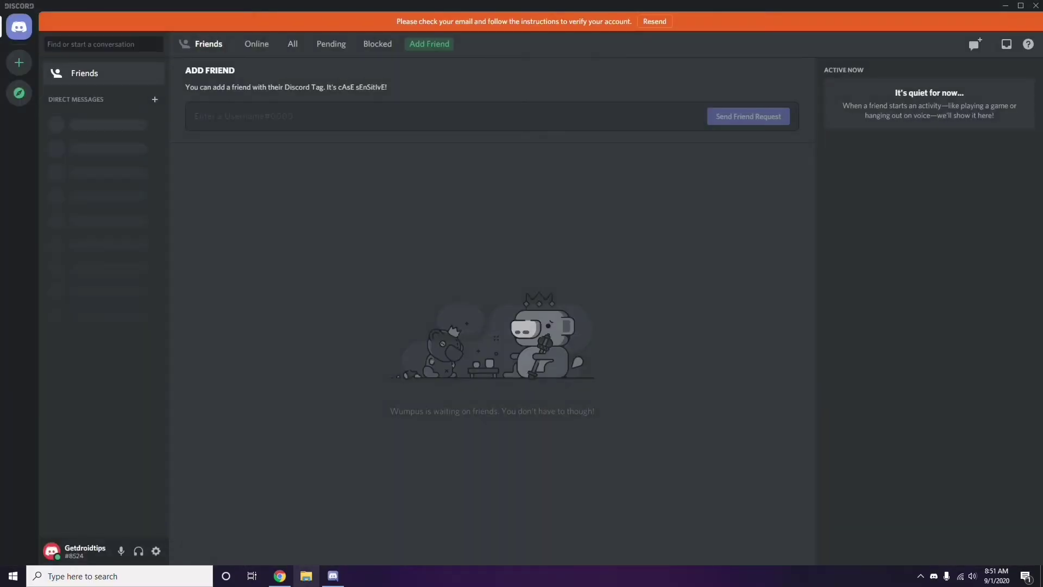
Step: Minimize the Discord window and refresh the desktop
left_click(1008, 8)
right_click(415, 139)
left_click(443, 187)
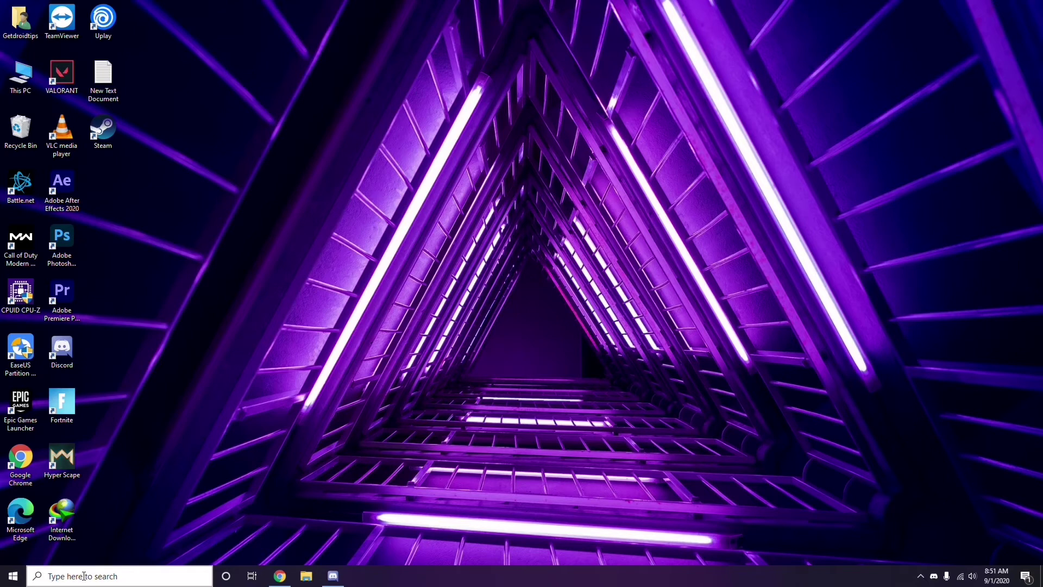
Step: Search for 'windows' in the taskbar search box
left_click(84, 580)
type("windows")
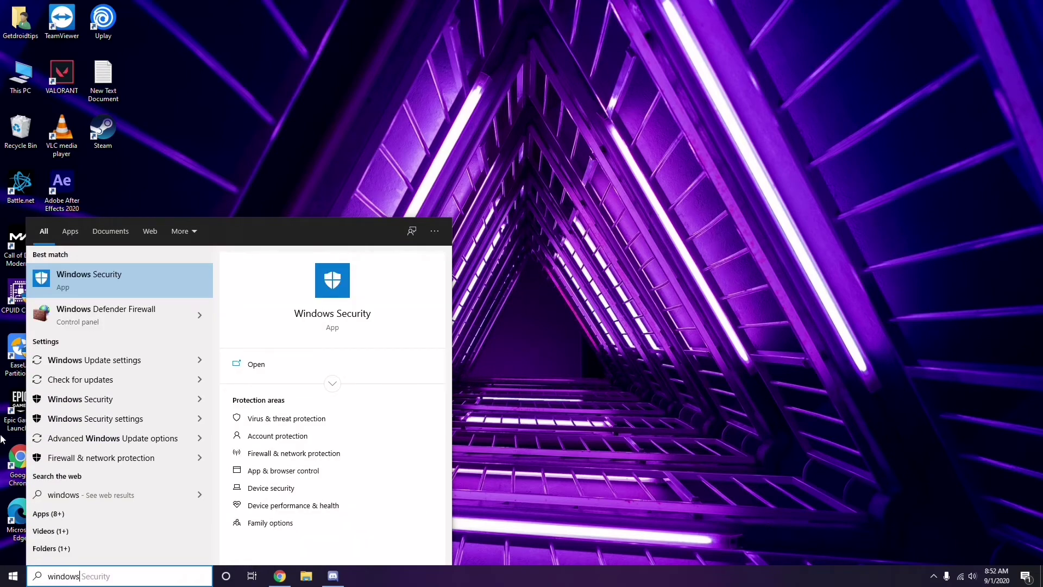
Step: Open Windows Update settings, confirm the PC is up to date, then close Settings
left_click(129, 358)
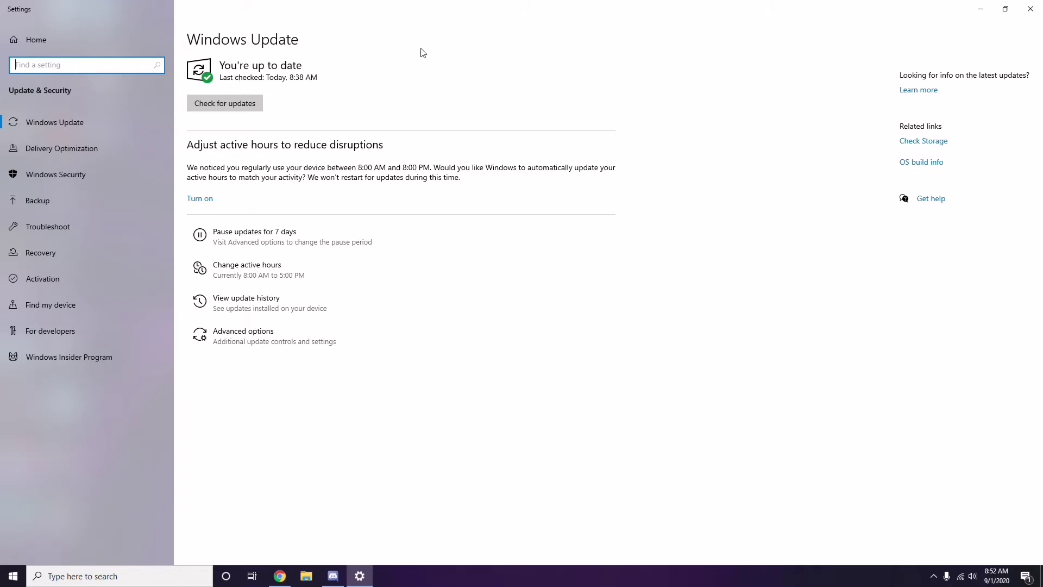
left_click(1031, 9)
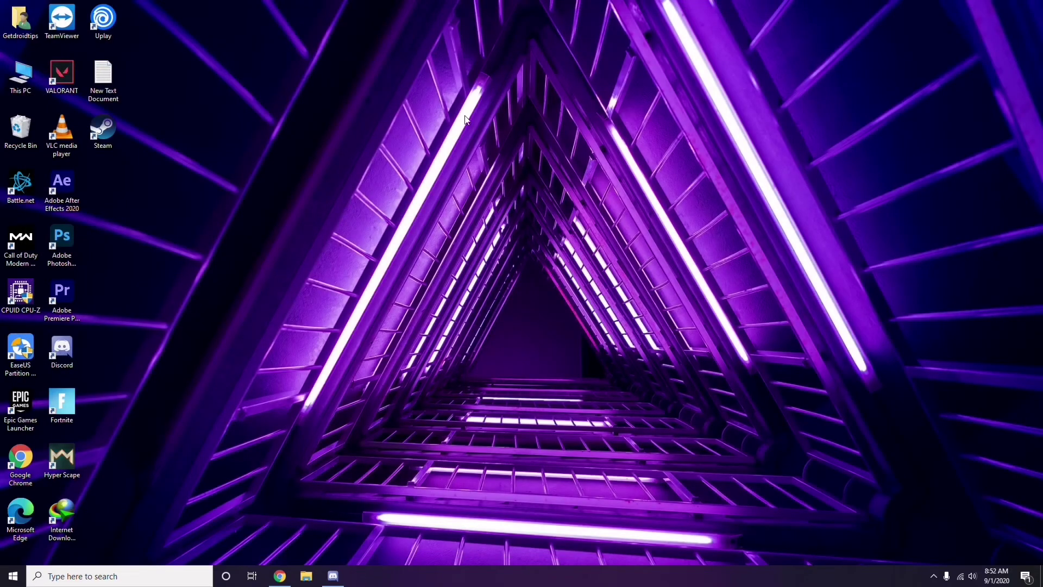